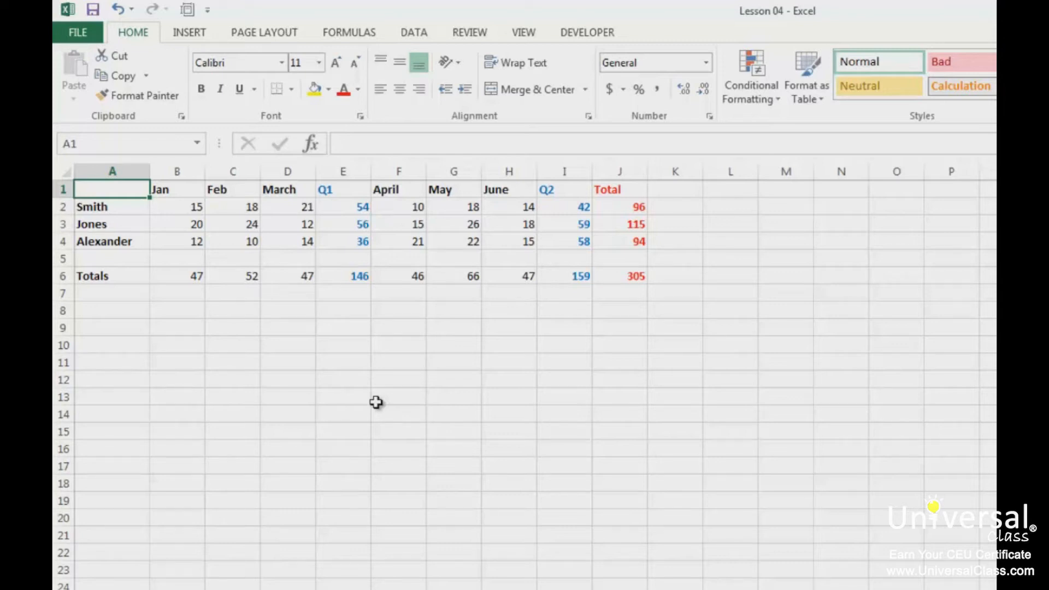
- Use Goal Seek to make the total in J6 reach 326 by changing cell C4
{"action": "left_click", "coordinate": [628, 277]}
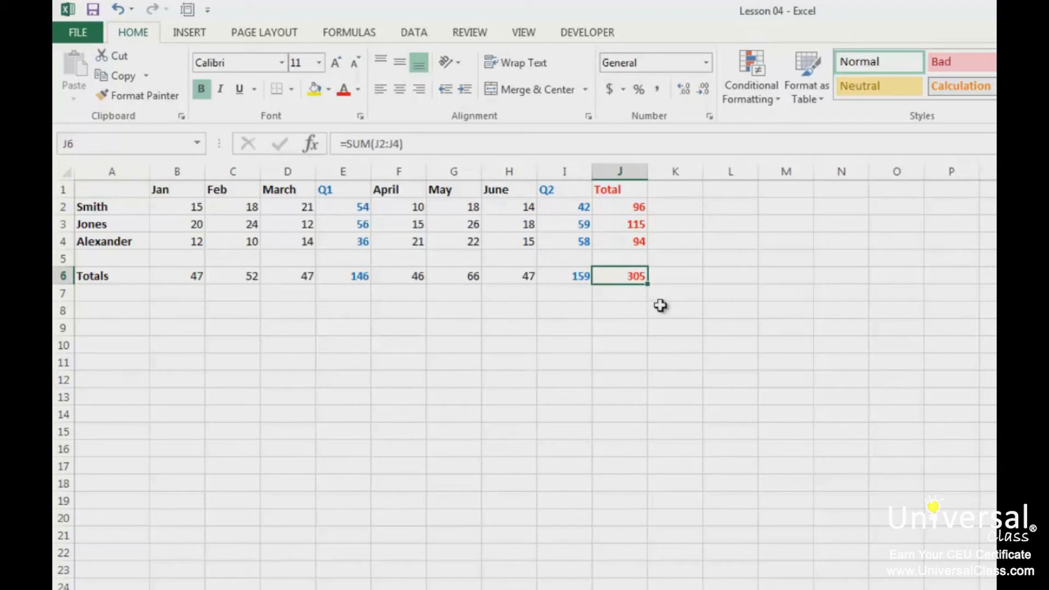
{"action": "left_click", "coordinate": [414, 33]}
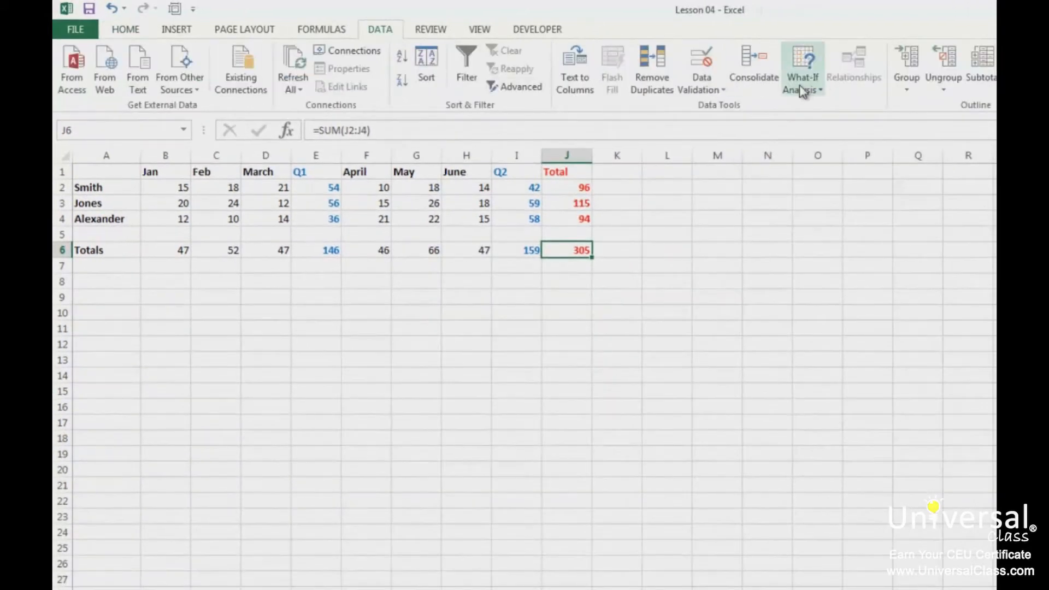
{"action": "left_click", "coordinate": [801, 88]}
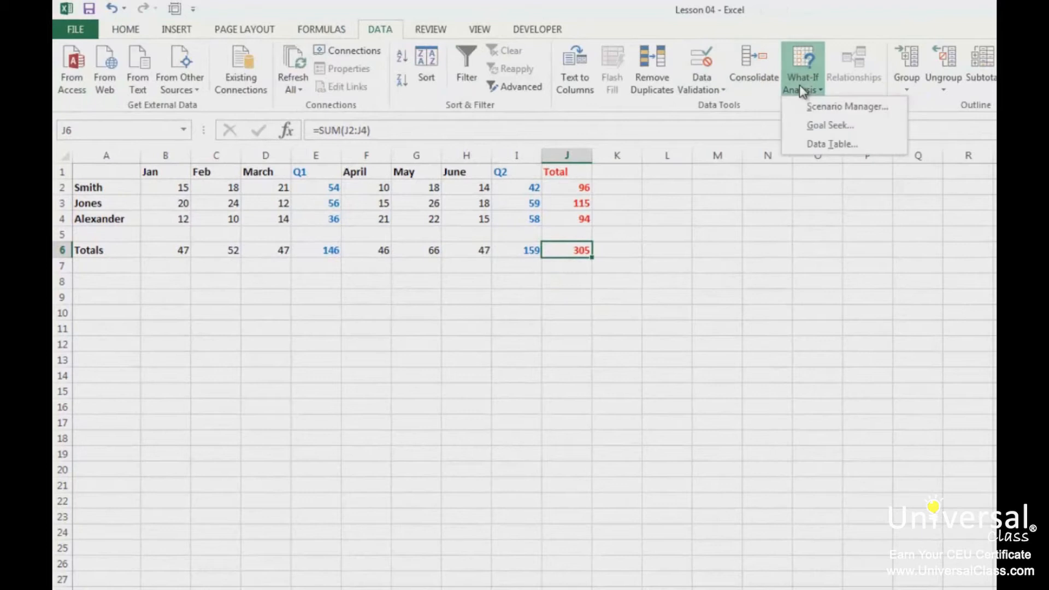
{"action": "left_click", "coordinate": [847, 128]}
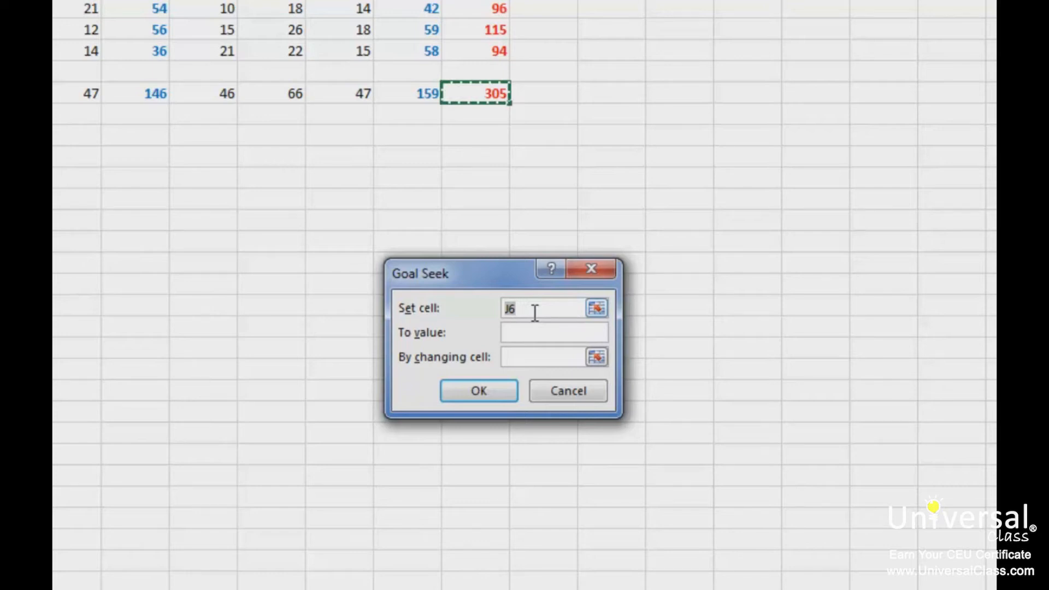
{"action": "left_click", "coordinate": [516, 333]}
{"action": "type", "text": "326"}
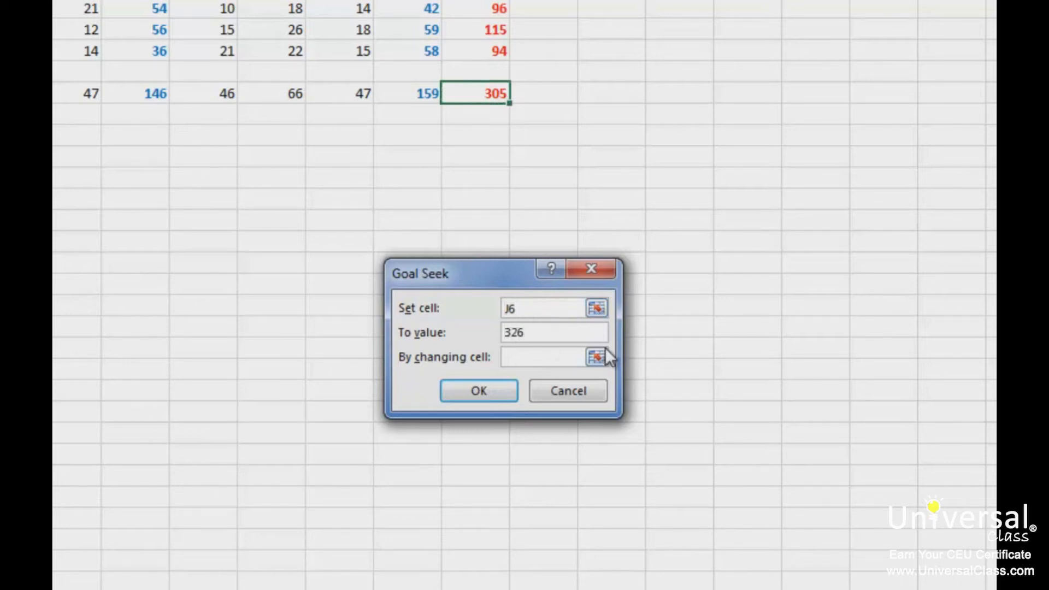
{"action": "left_click", "coordinate": [557, 363]}
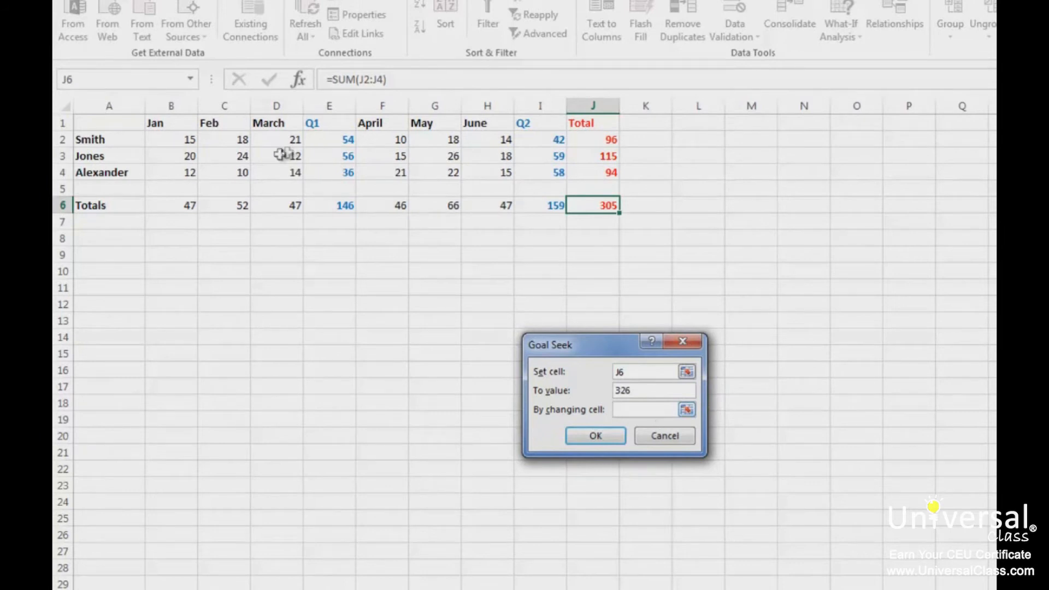
{"action": "left_click", "coordinate": [224, 174]}
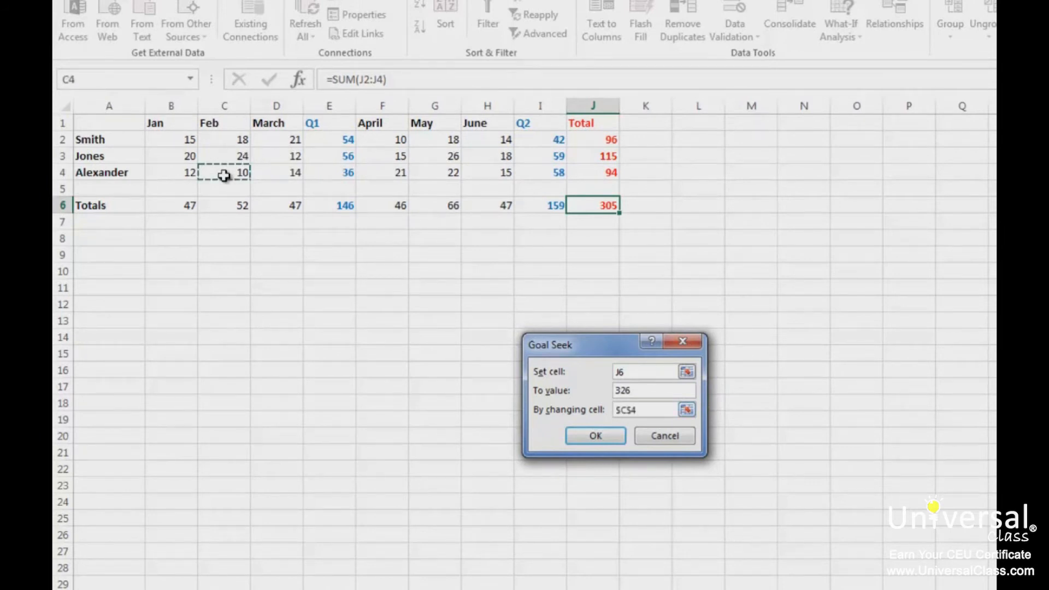
{"action": "left_click", "coordinate": [596, 436]}
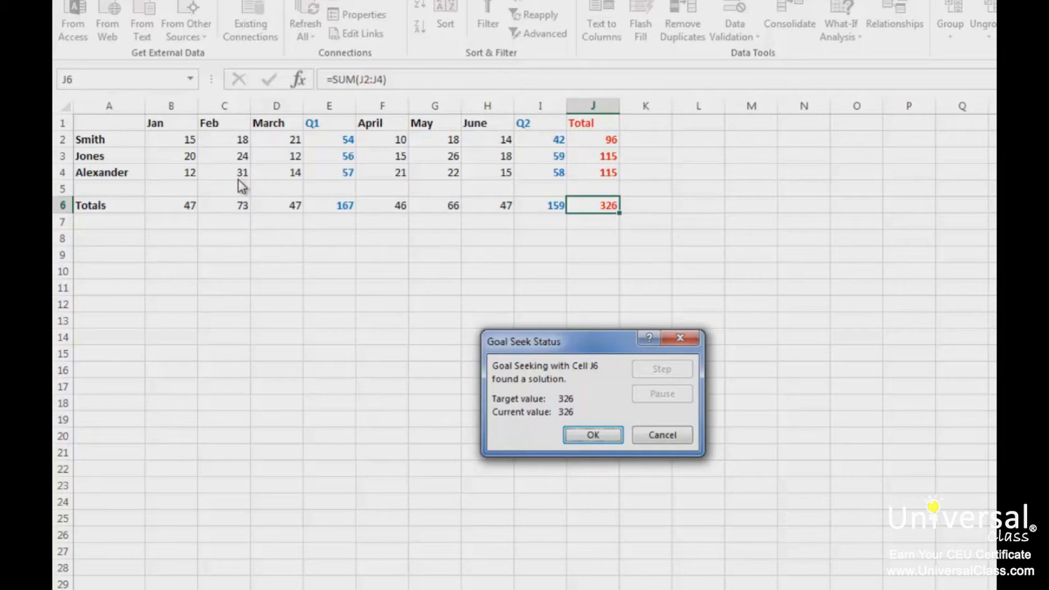
{"action": "left_click", "coordinate": [596, 435]}
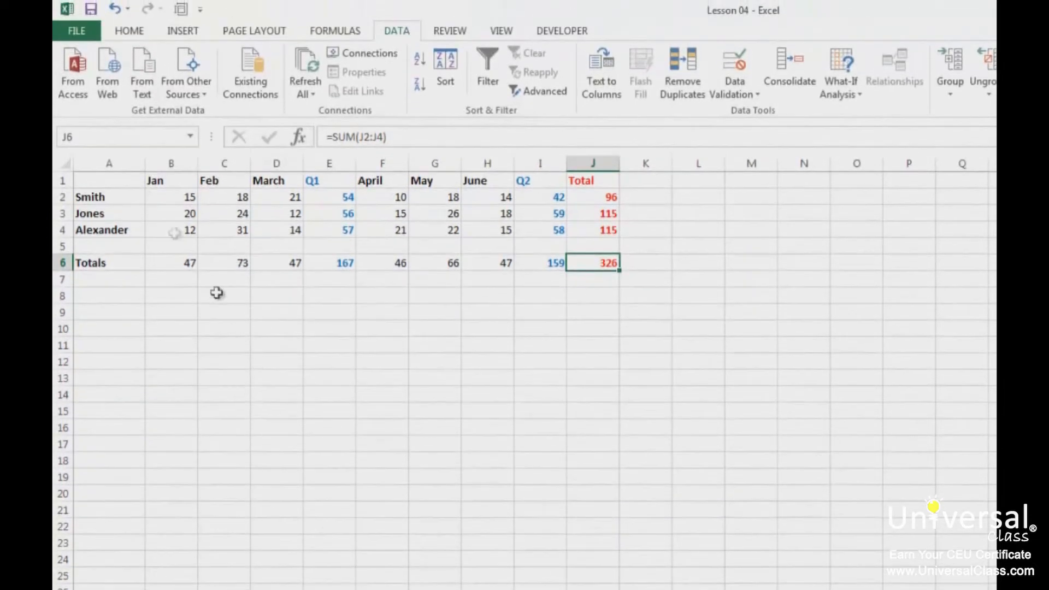
- Open Excel Options and review the Customize Ribbon settings for the main tabs
{"action": "left_click", "coordinate": [114, 8]}
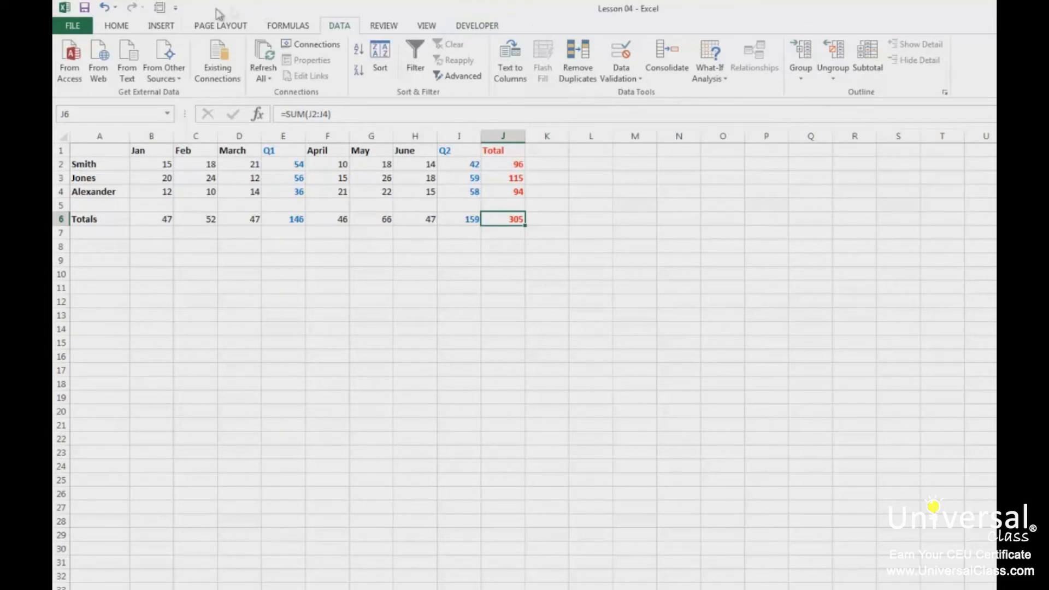
{"action": "left_click", "coordinate": [75, 27]}
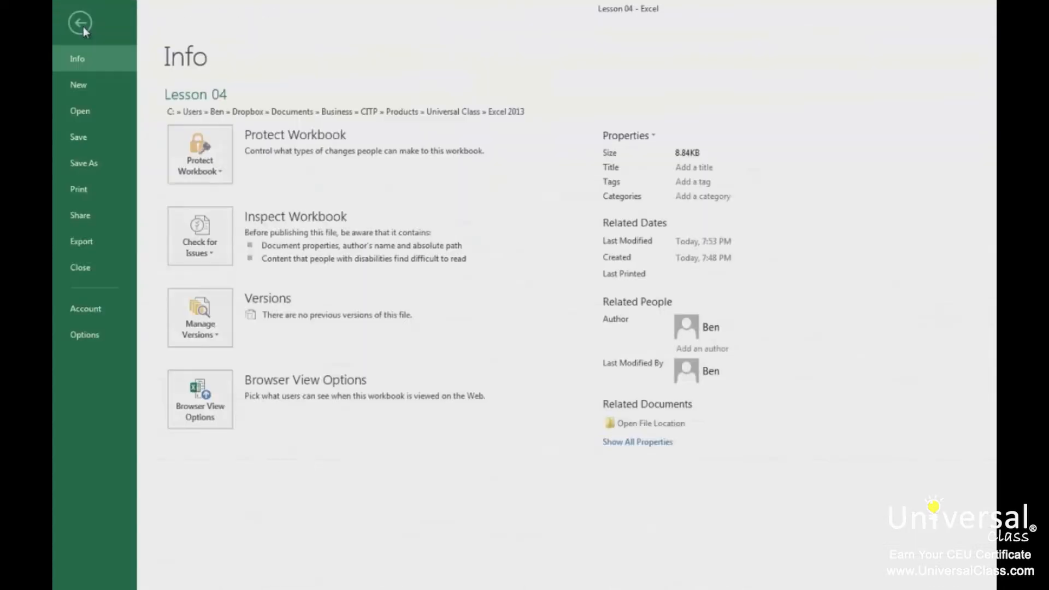
{"action": "left_click", "coordinate": [90, 336]}
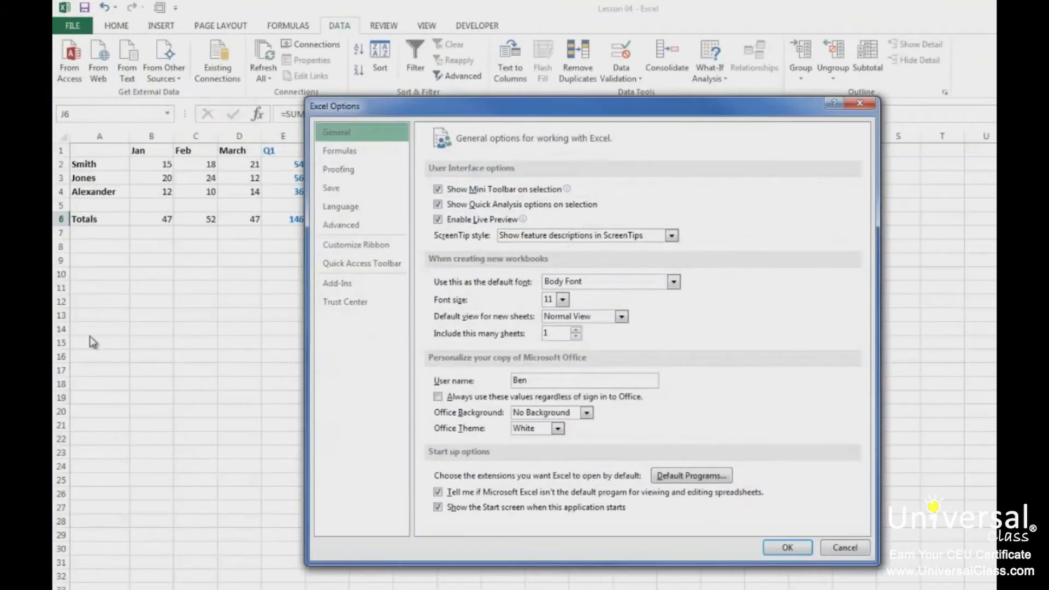
{"action": "left_click", "coordinate": [387, 249]}
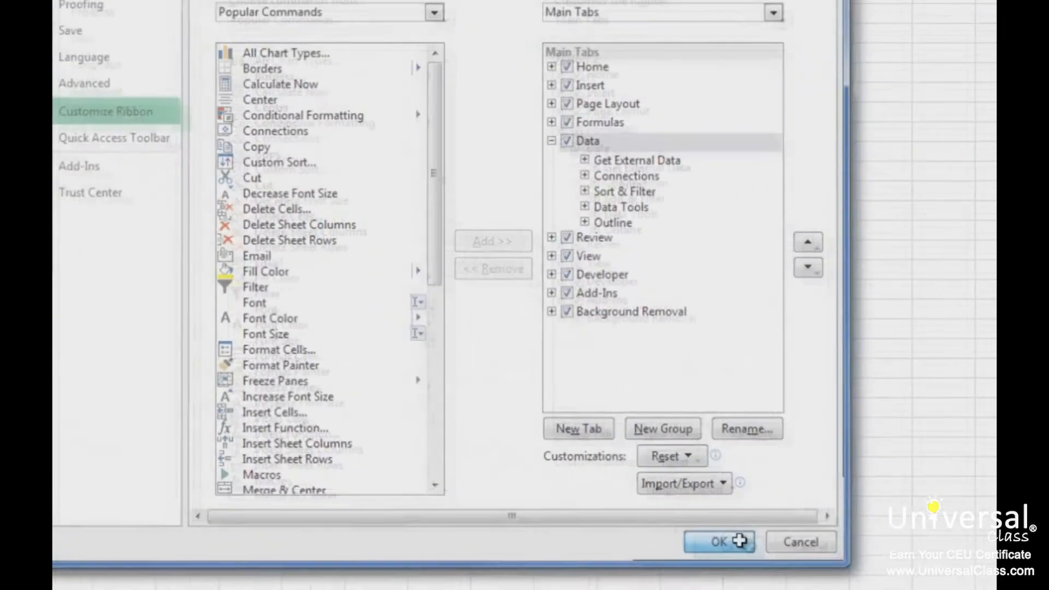
{"action": "left_click", "coordinate": [692, 528]}
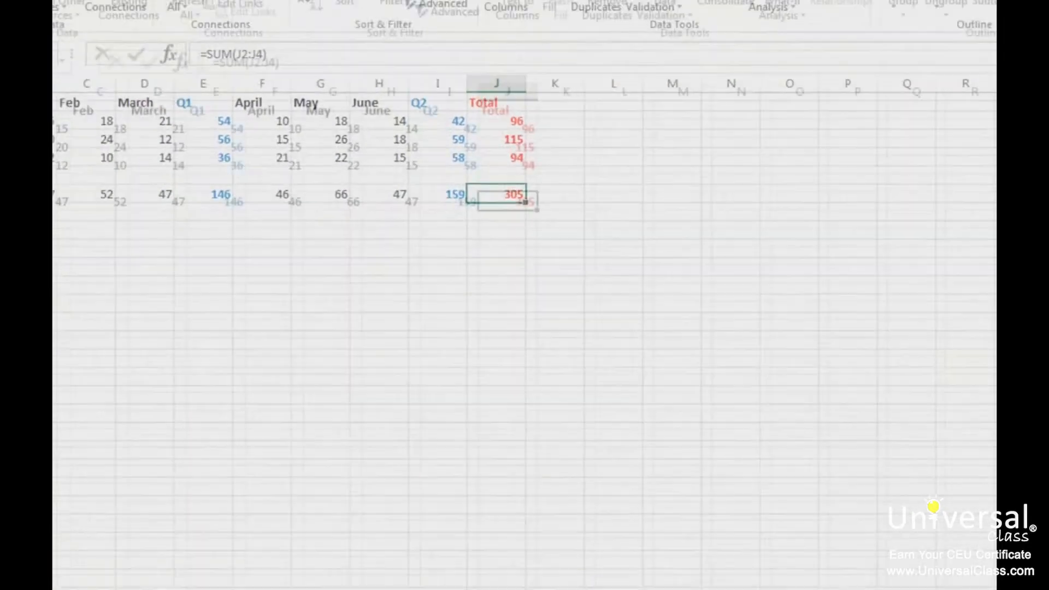
- Activate the Solver Add-in in the Add-Ins dialog
{"action": "left_click", "coordinate": [591, 34]}
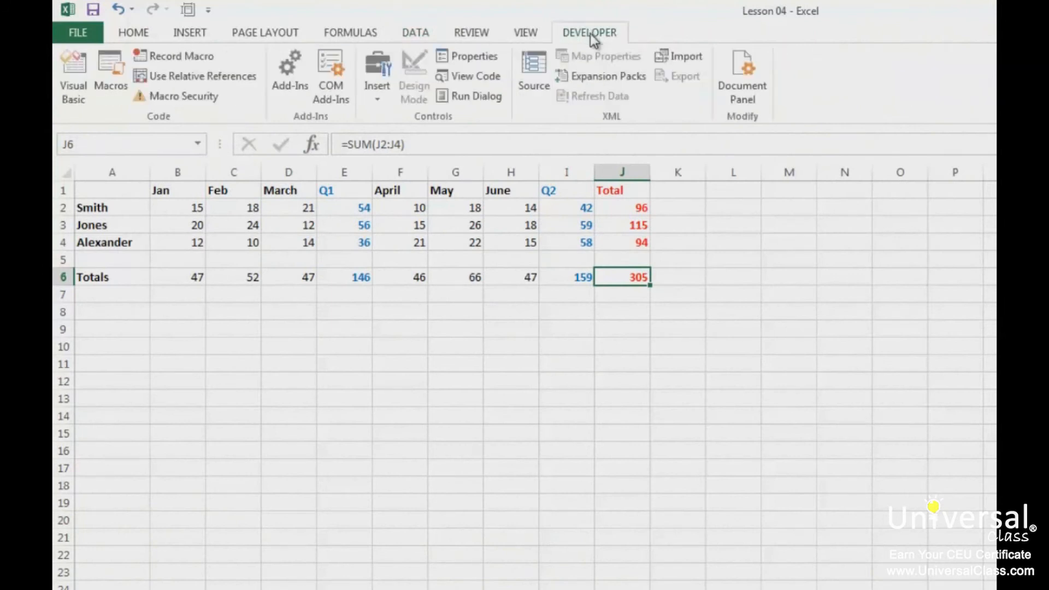
{"action": "left_click", "coordinate": [280, 66]}
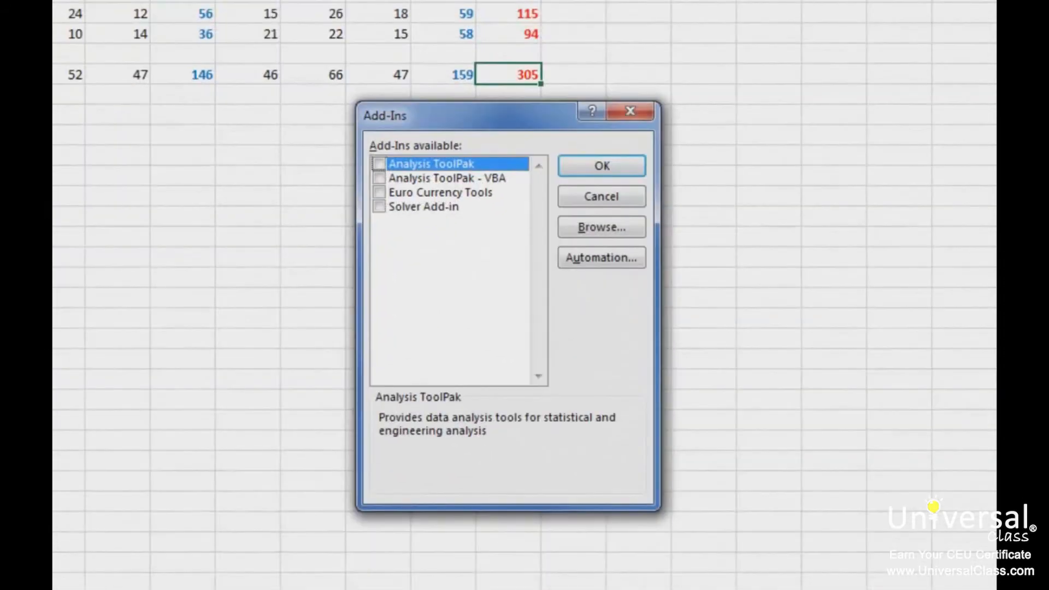
{"action": "left_click", "coordinate": [379, 207]}
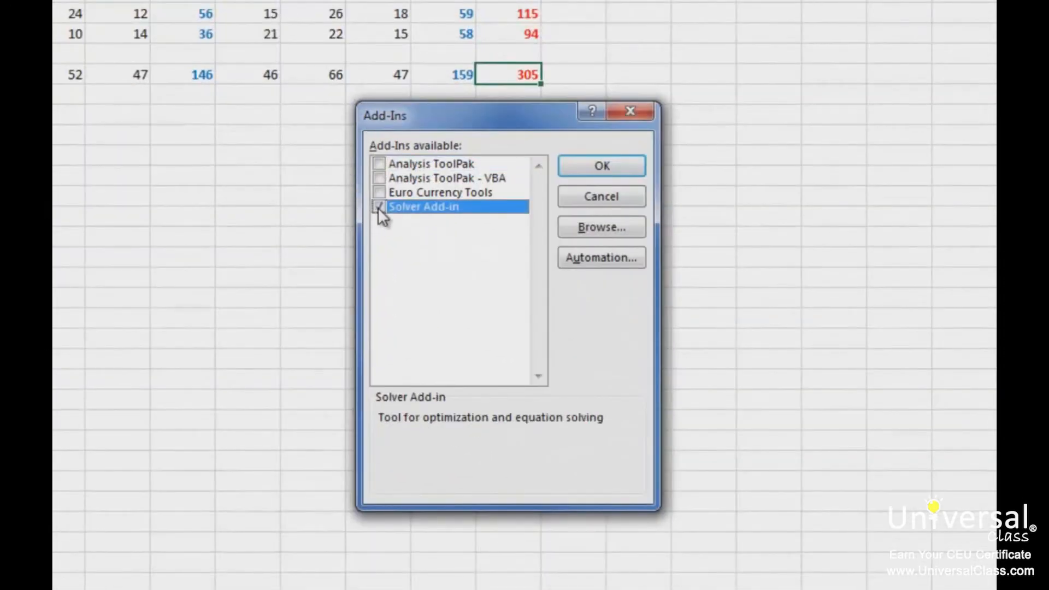
{"action": "left_click", "coordinate": [624, 166]}
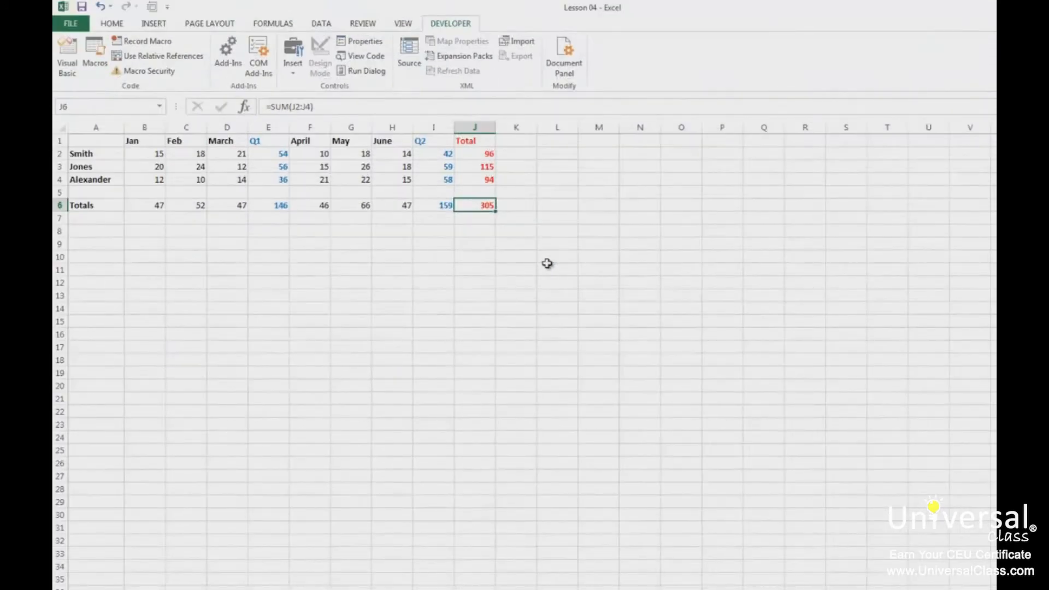
- Open Solver and set the objective $J$6 to a value of 326
{"action": "left_click", "coordinate": [325, 22]}
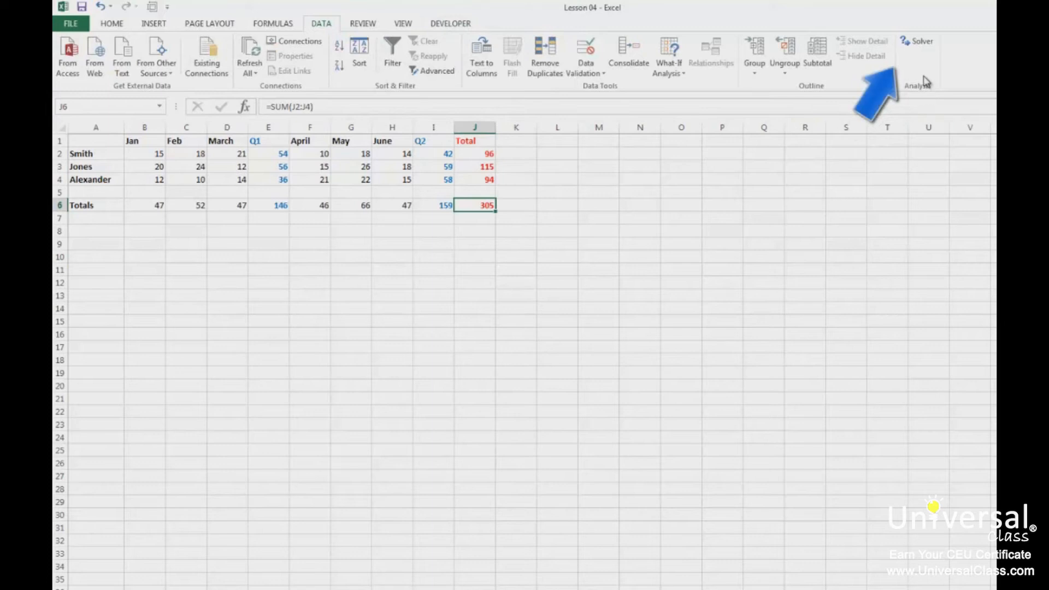
{"action": "left_click", "coordinate": [917, 44]}
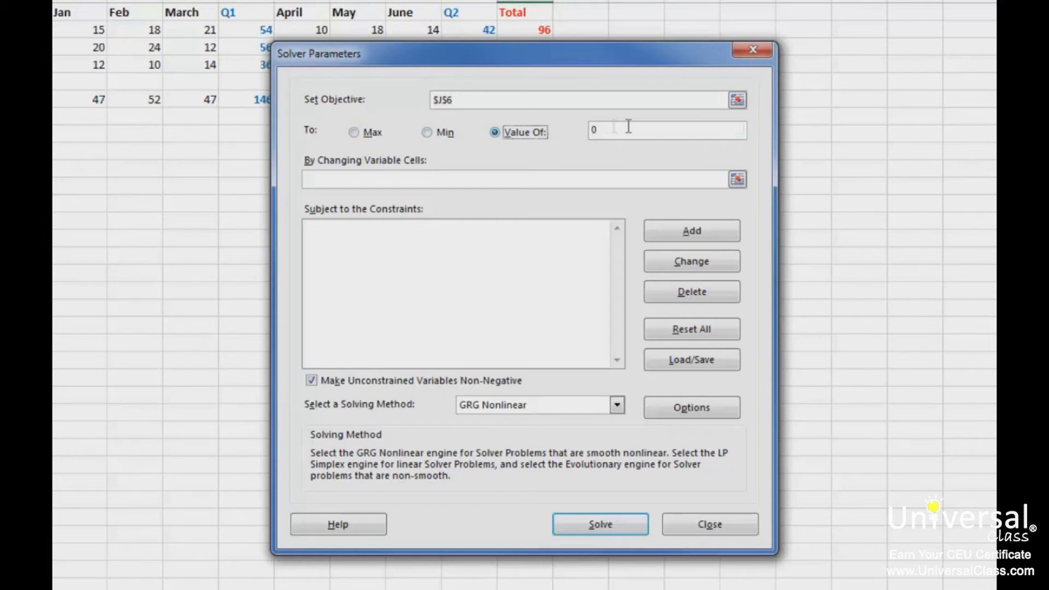
{"action": "double_click", "coordinate": [658, 129]}
{"action": "type", "text": "326"}
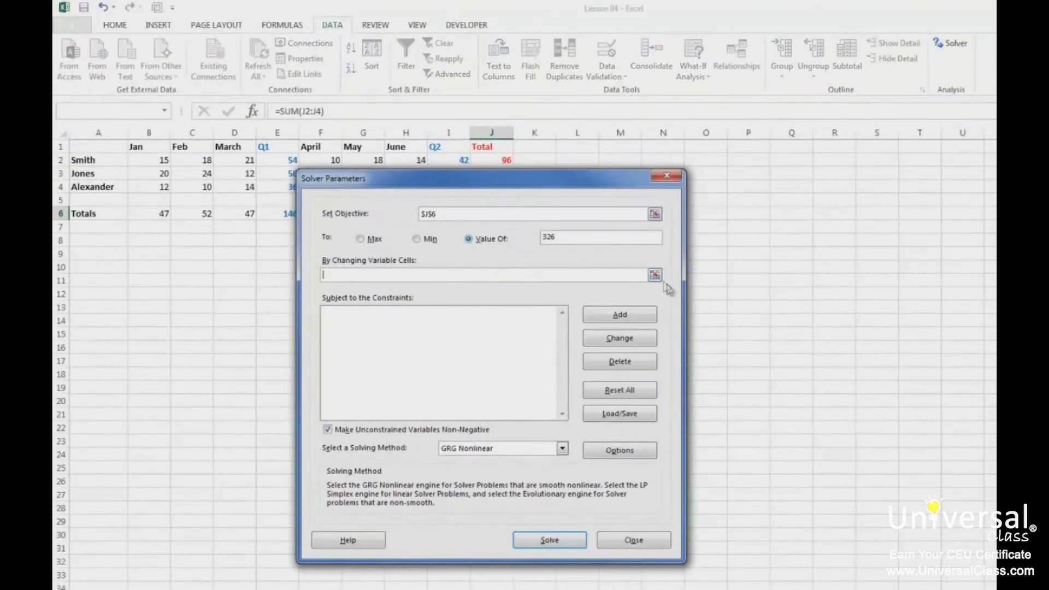
- Set Solver's changing variable cells to C2:C4
{"action": "left_click", "coordinate": [655, 276]}
{"action": "left_click_drag", "start_coordinate": [201, 159], "coordinate": [200, 185]}
{"action": "left_click", "coordinate": [674, 195]}
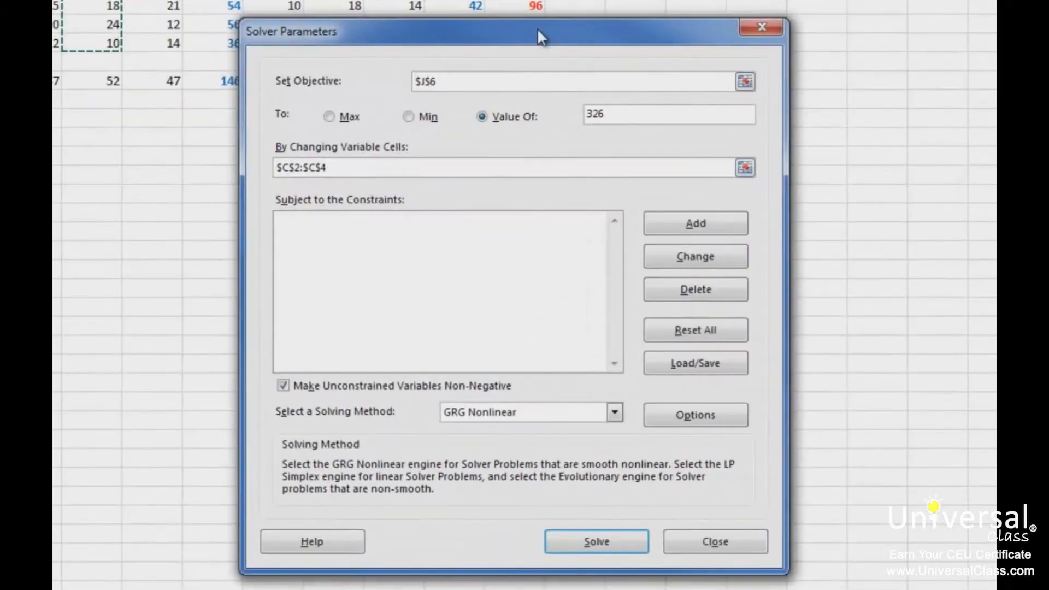
{"action": "left_click", "coordinate": [570, 384]}
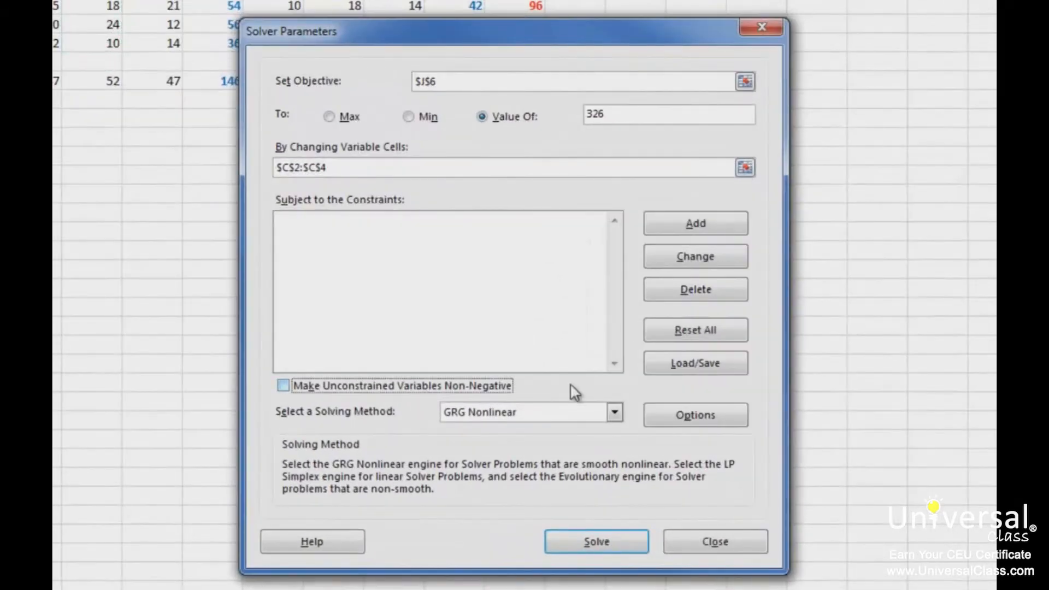
{"action": "left_click", "coordinate": [573, 384]}
{"action": "left_click", "coordinate": [586, 412]}
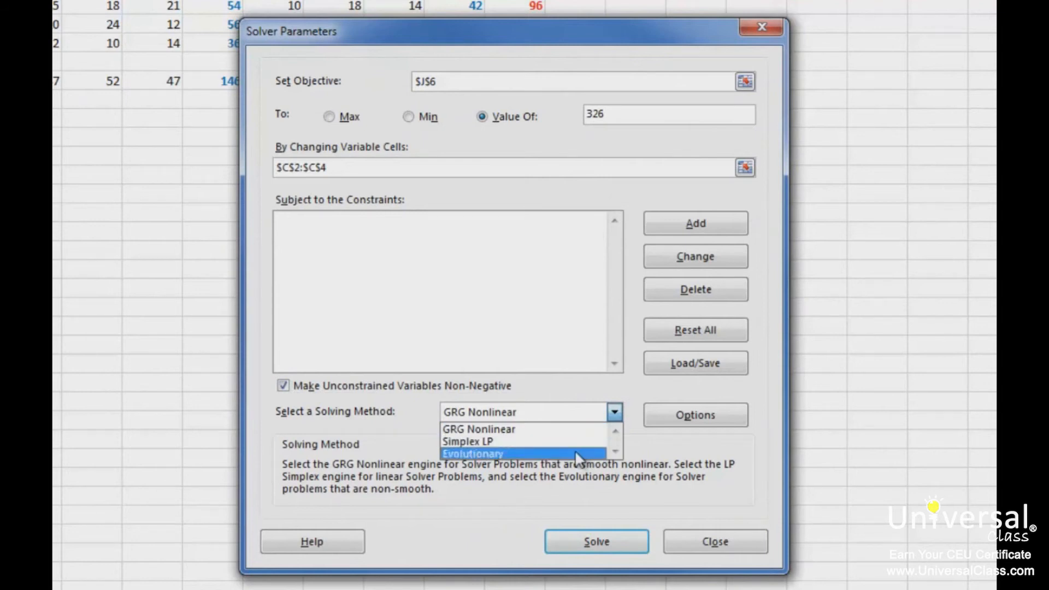
{"action": "left_click", "coordinate": [588, 418]}
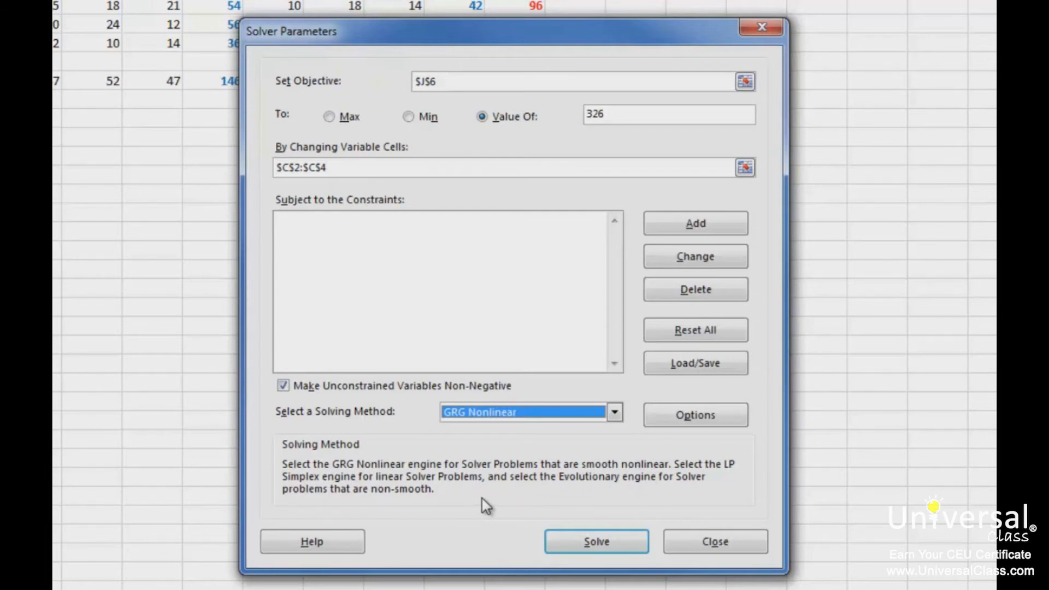
- Run Solver and cancel its solution
{"action": "left_click", "coordinate": [594, 542]}
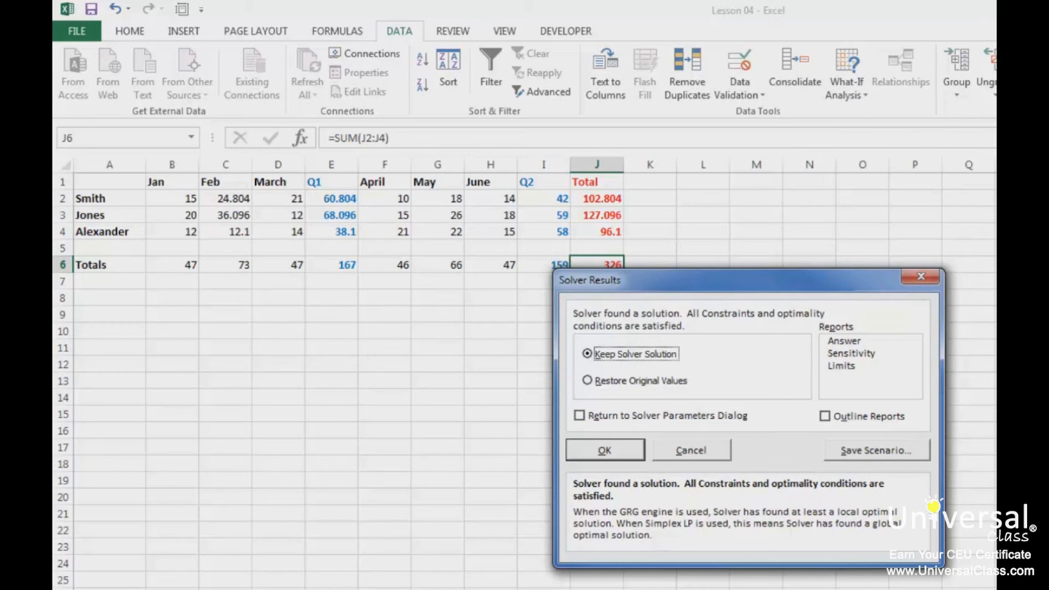
{"action": "left_click", "coordinate": [695, 451]}
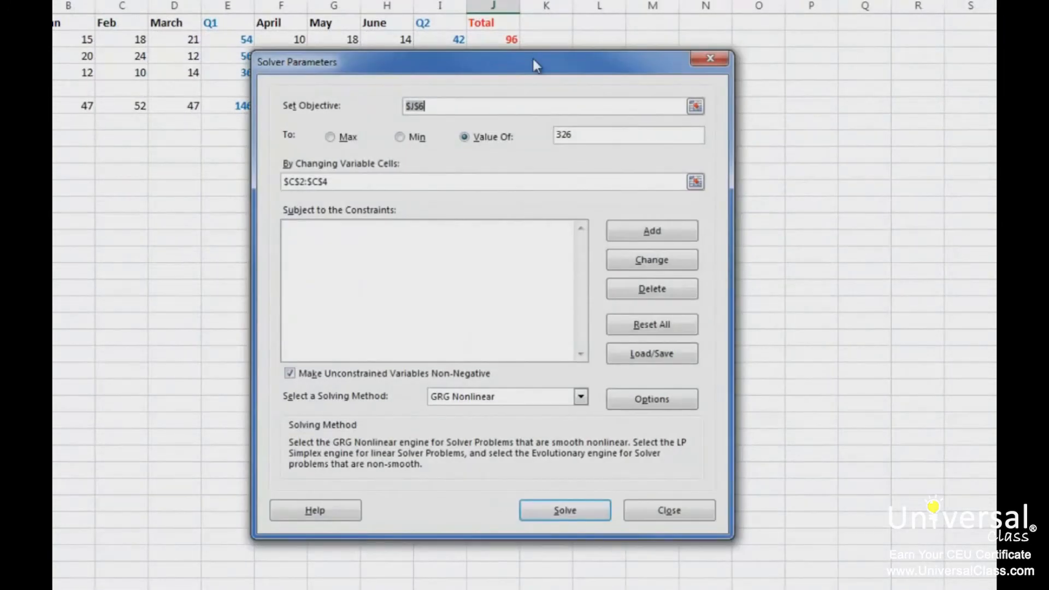
- Add an int constraint on C2:C4 and run Solver again
{"action": "left_click", "coordinate": [644, 232]}
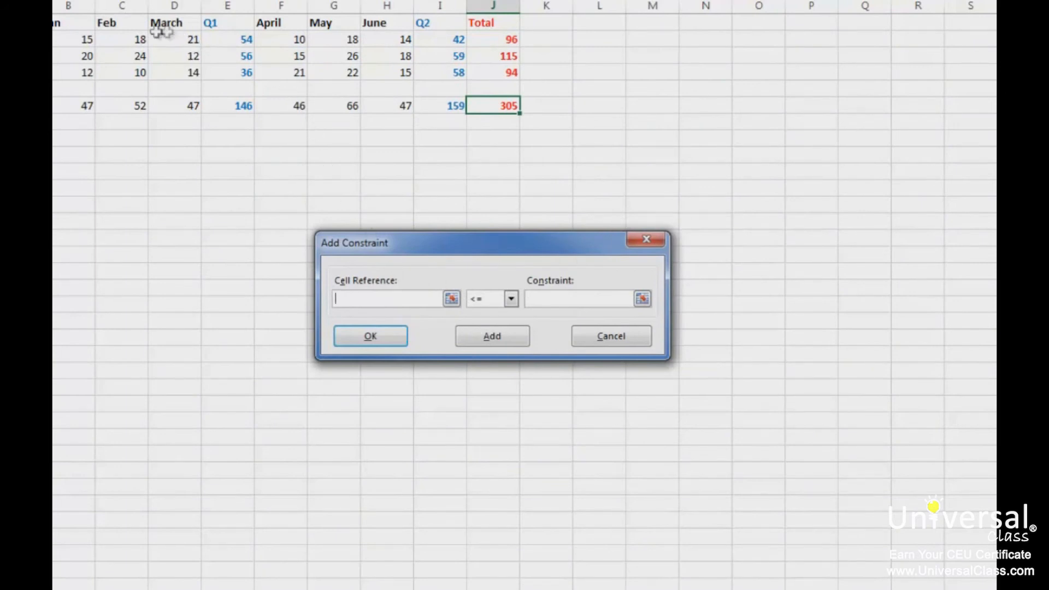
{"action": "left_click_drag", "start_coordinate": [136, 40], "coordinate": [136, 75]}
{"action": "left_click", "coordinate": [487, 301]}
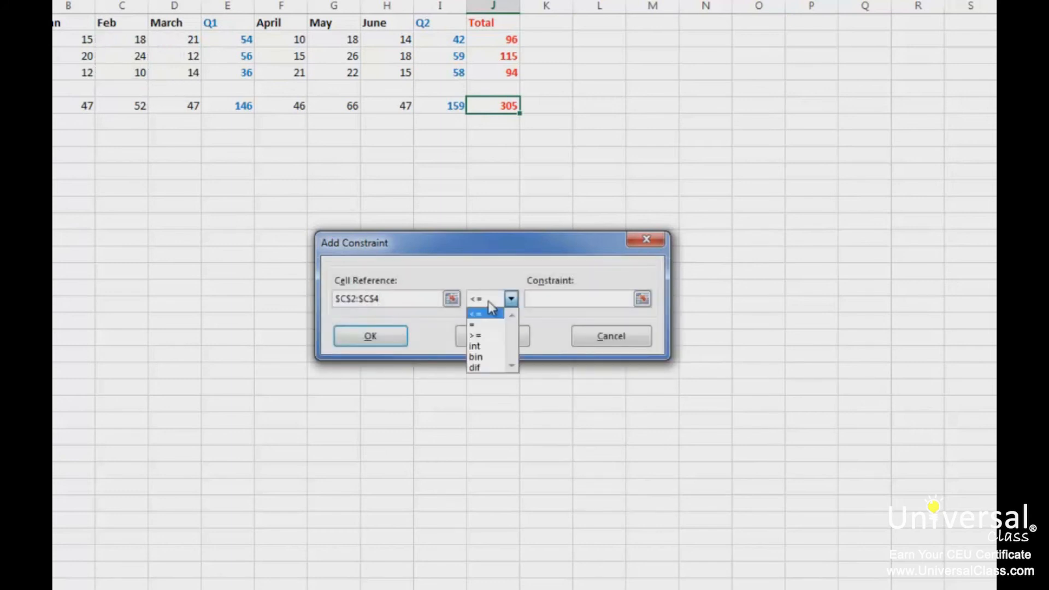
{"action": "left_click", "coordinate": [484, 346]}
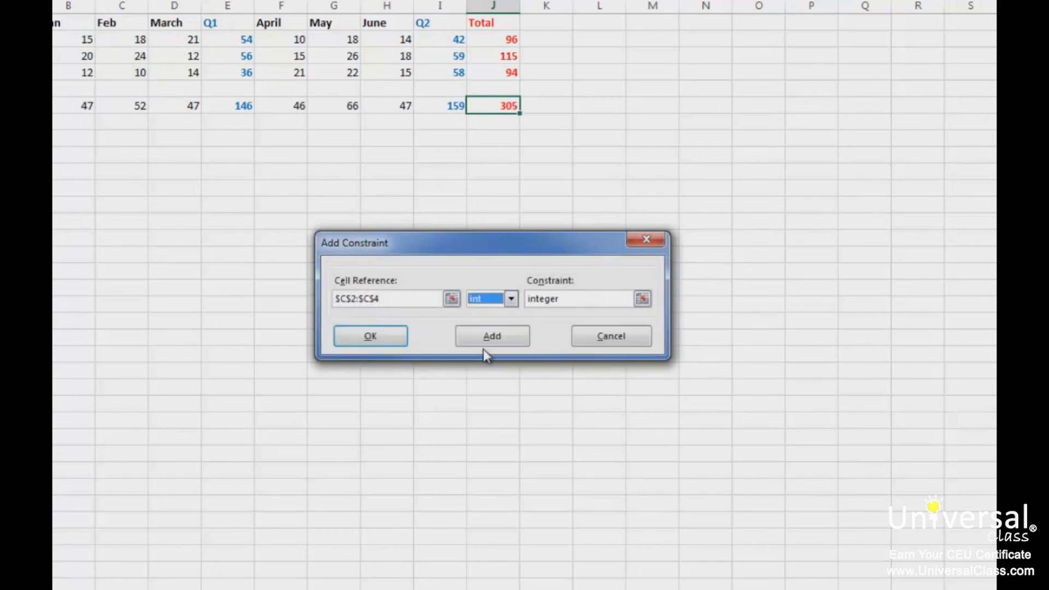
{"action": "left_click", "coordinate": [367, 343]}
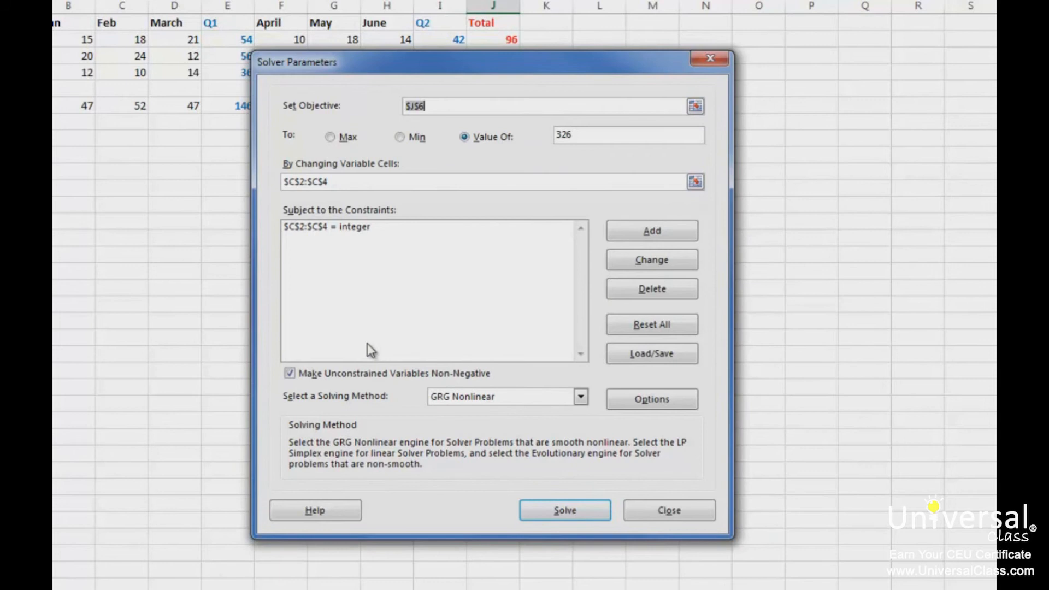
{"action": "left_click", "coordinate": [563, 510]}
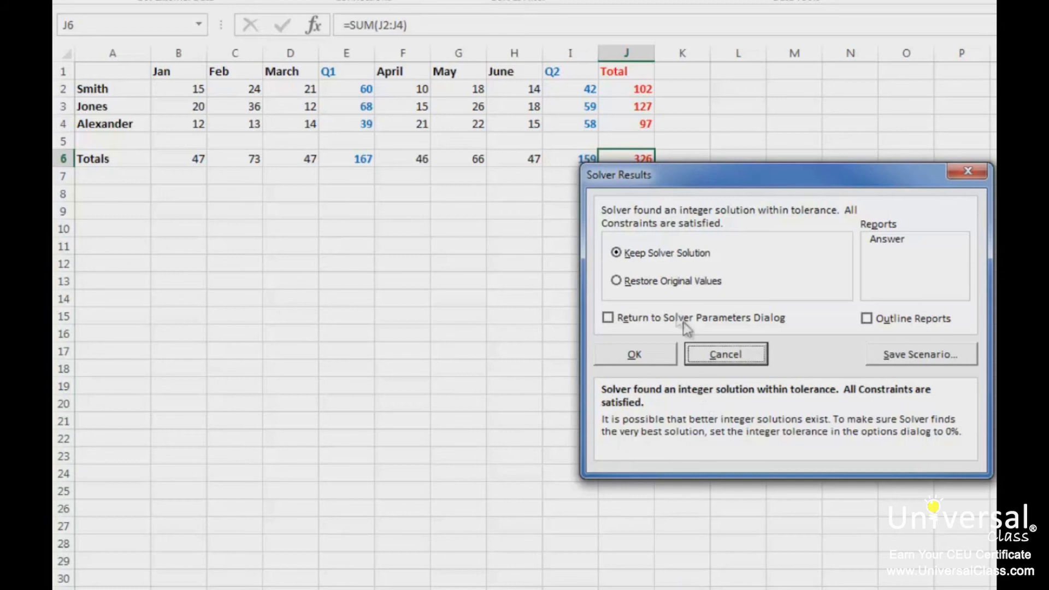
{"action": "left_click_drag", "start_coordinate": [653, 176], "coordinate": [656, 192]}
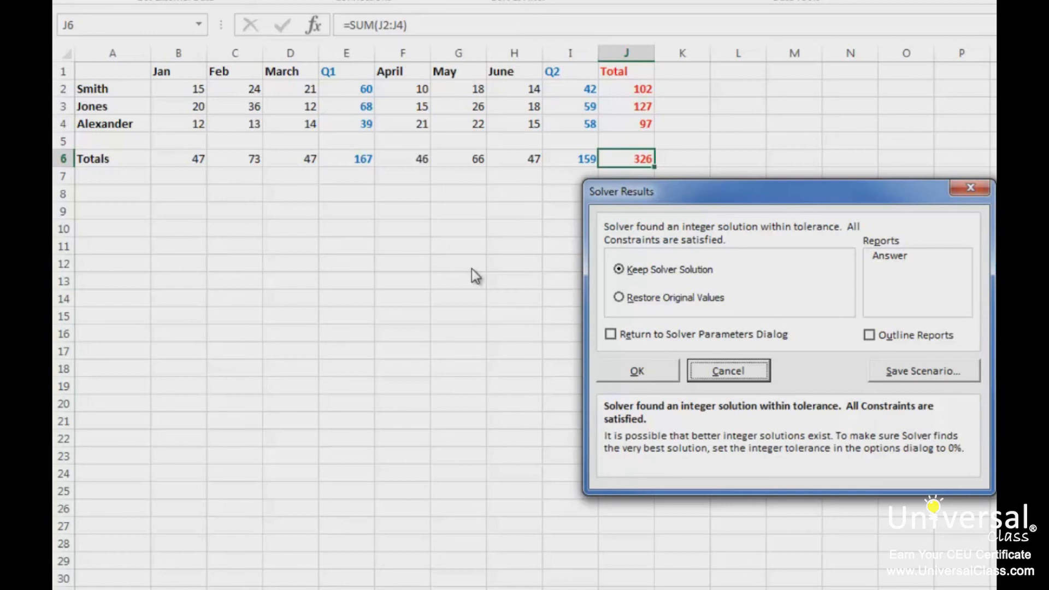
- Save the Solver solution as a scenario named "326 Sales", then restore the original values
{"action": "left_click", "coordinate": [924, 370]}
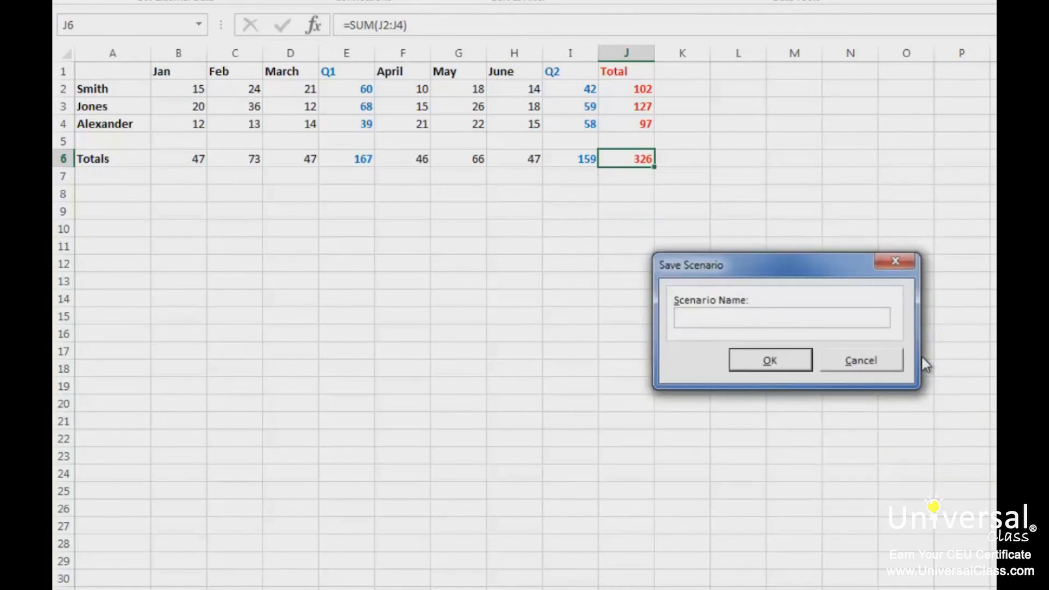
{"action": "type", "text": "326 Sales"}
{"action": "key", "text": "Return"}
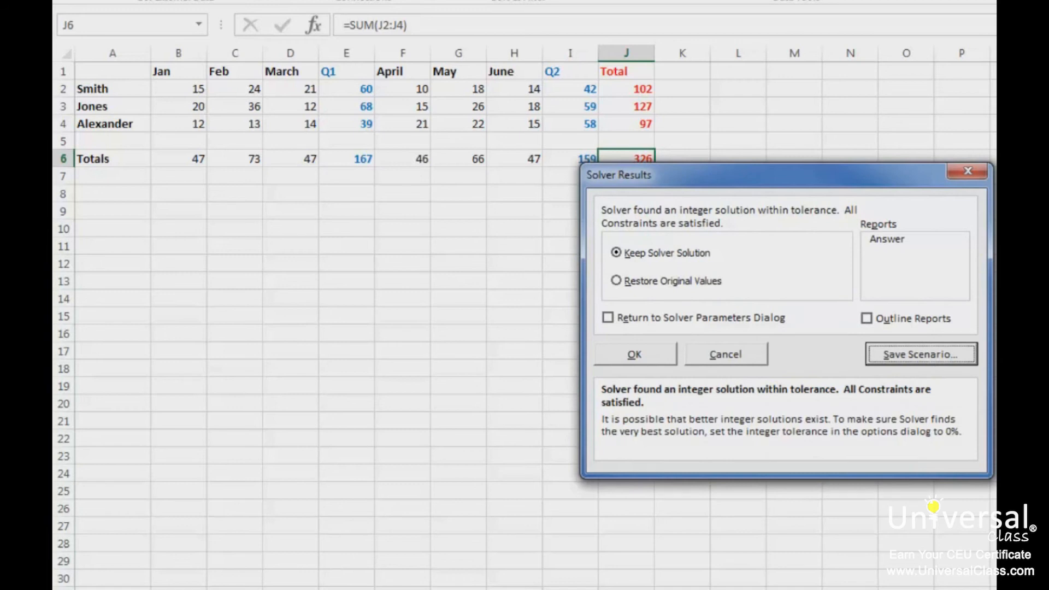
{"action": "left_click", "coordinate": [677, 281]}
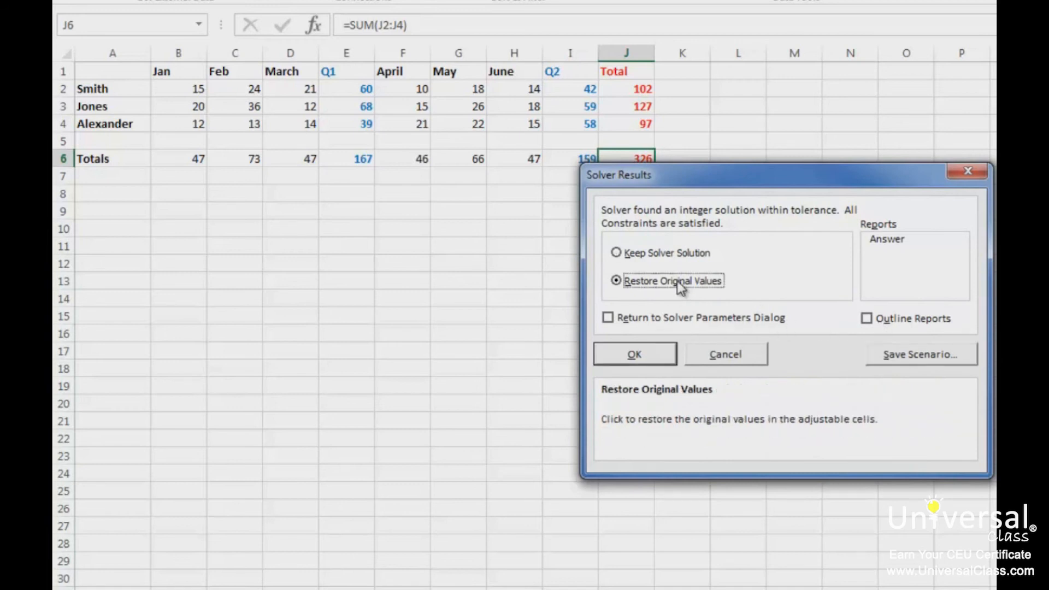
{"action": "left_click", "coordinate": [626, 354]}
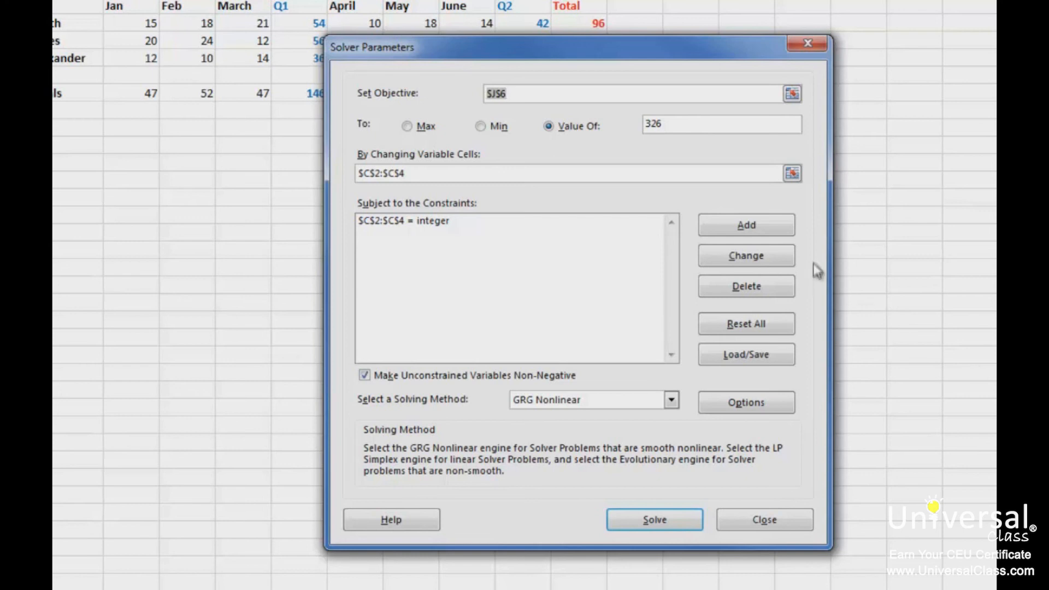
- Add a Solver constraint limiting cell C4 to less than or equal to 20
{"action": "left_click", "coordinate": [776, 234]}
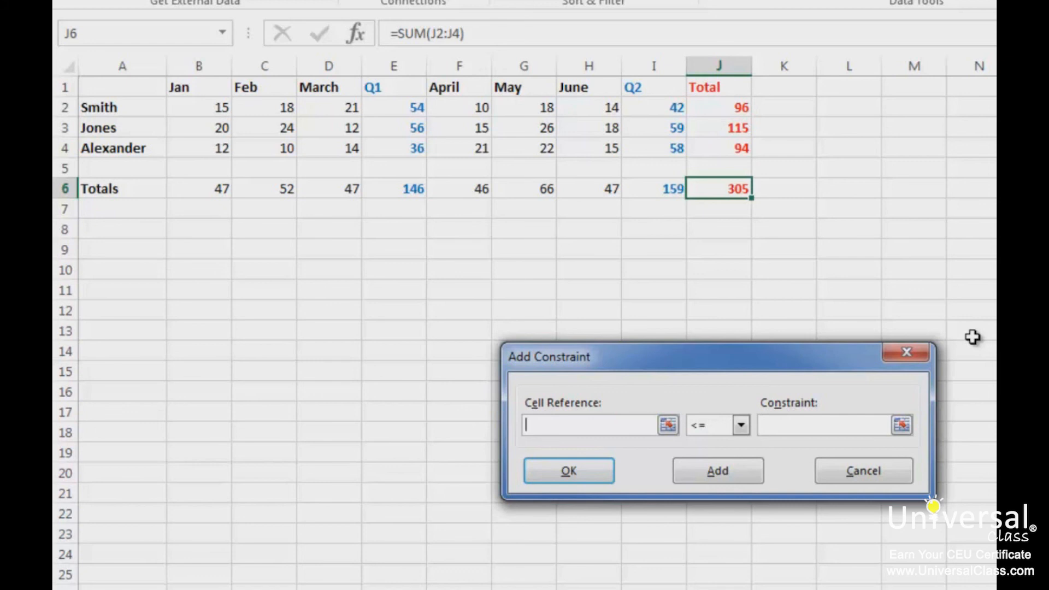
{"action": "left_click", "coordinate": [273, 145]}
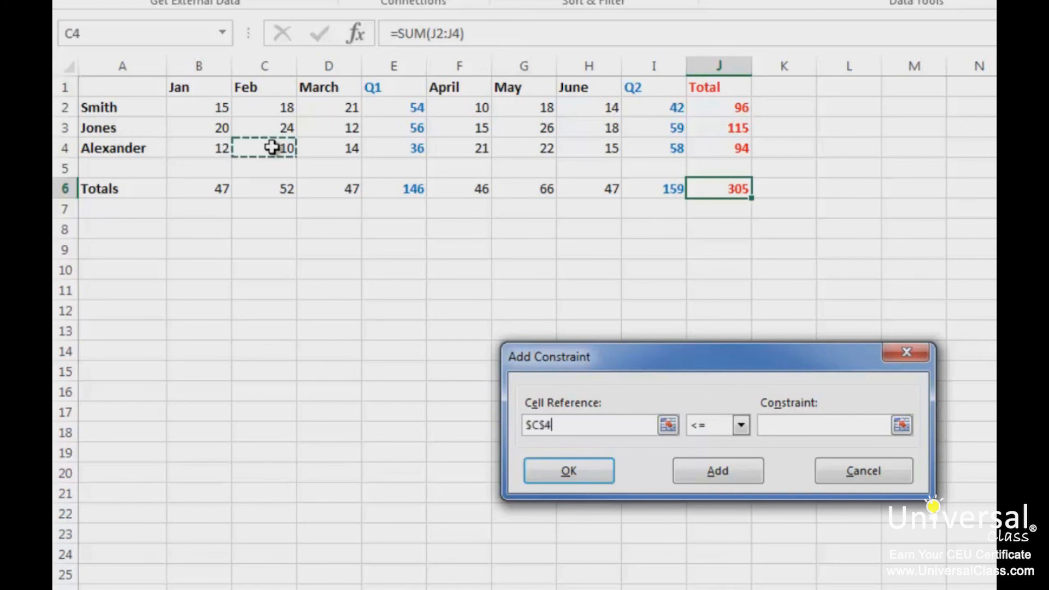
{"action": "left_click", "coordinate": [802, 427]}
{"action": "type", "text": "20"}
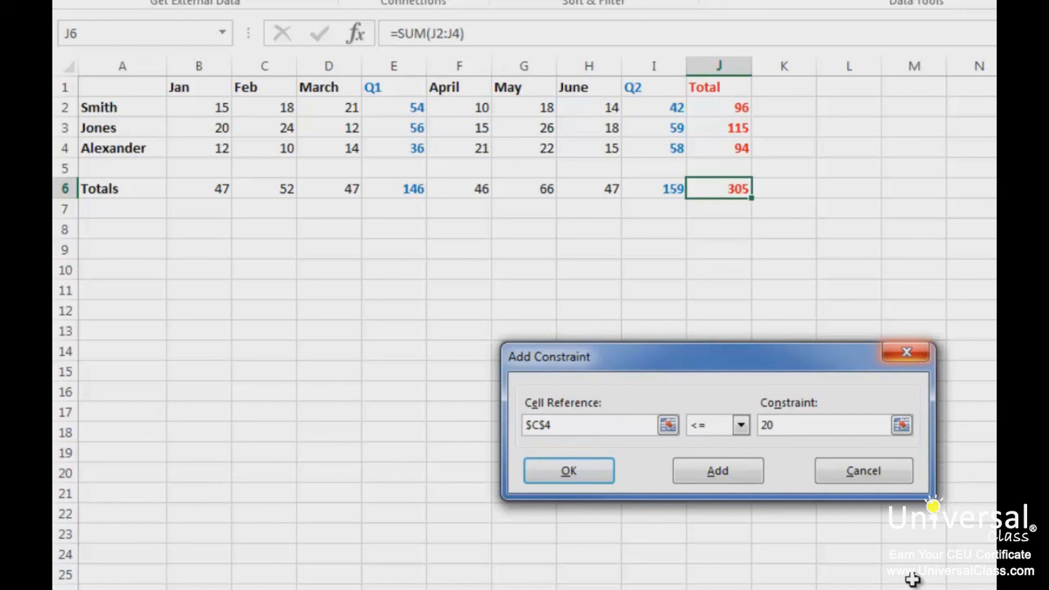
{"action": "left_click", "coordinate": [545, 479]}
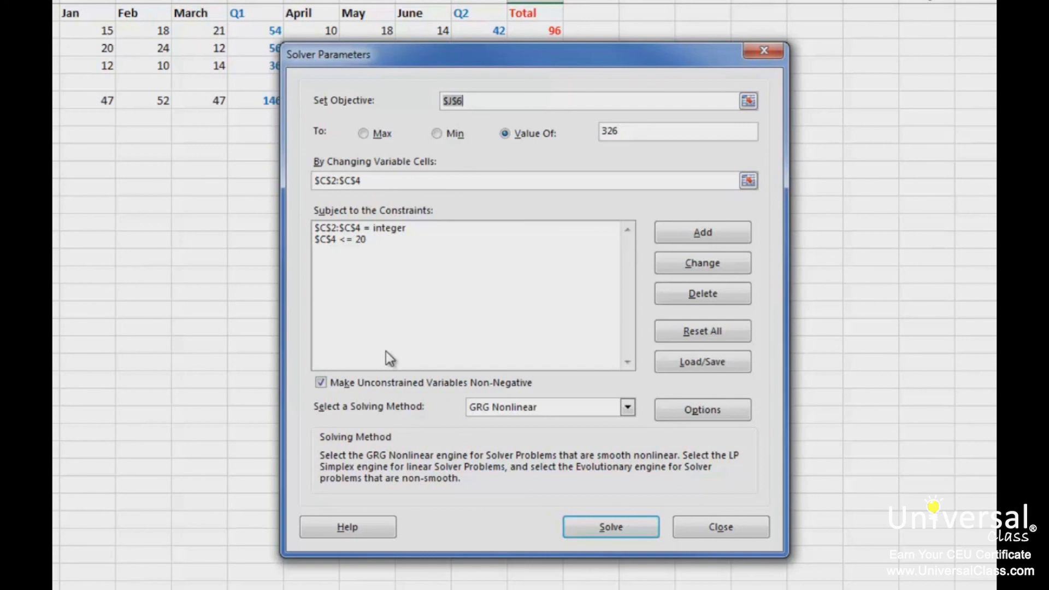
- Add a constraint requiring cell C3 to be greater than or equal to 30, and run Solver
{"action": "left_click", "coordinate": [584, 289]}
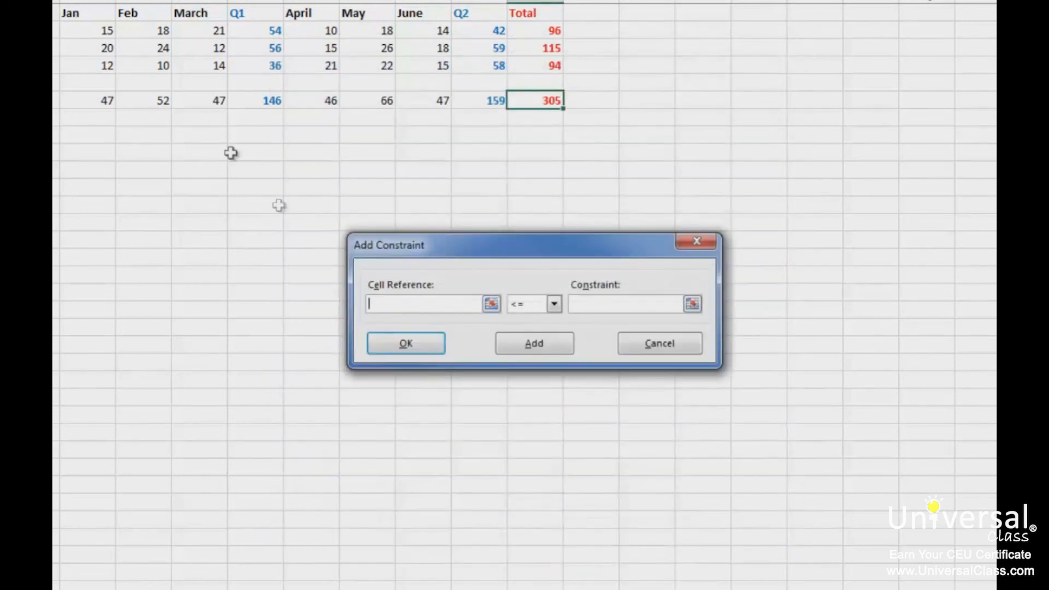
{"action": "left_click", "coordinate": [145, 48]}
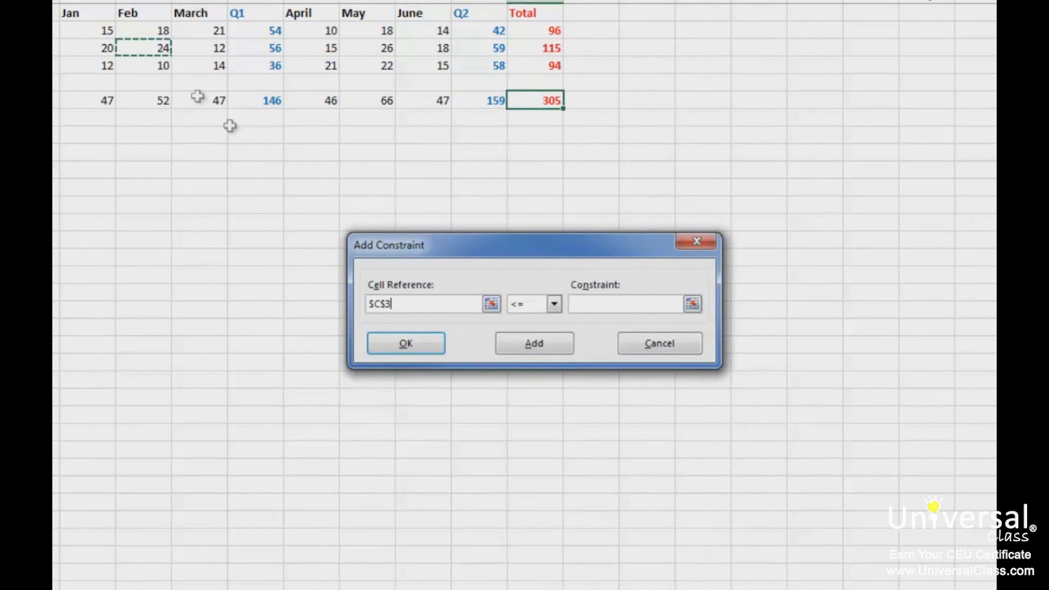
{"action": "left_click", "coordinate": [540, 311]}
{"action": "left_click", "coordinate": [538, 339]}
{"action": "left_click", "coordinate": [603, 303]}
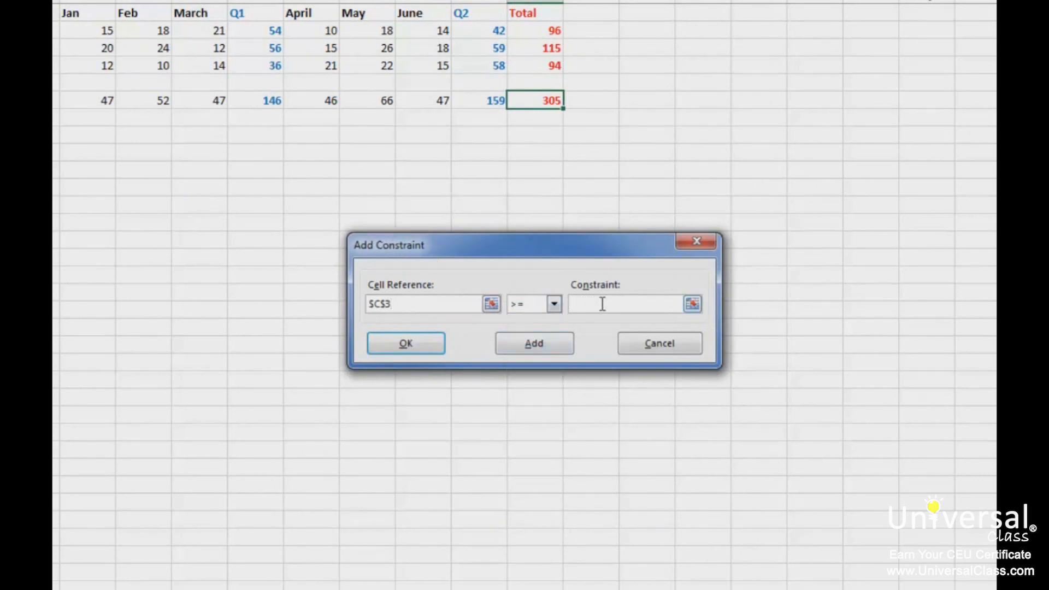
{"action": "type", "text": "30"}
{"action": "left_click", "coordinate": [431, 344]}
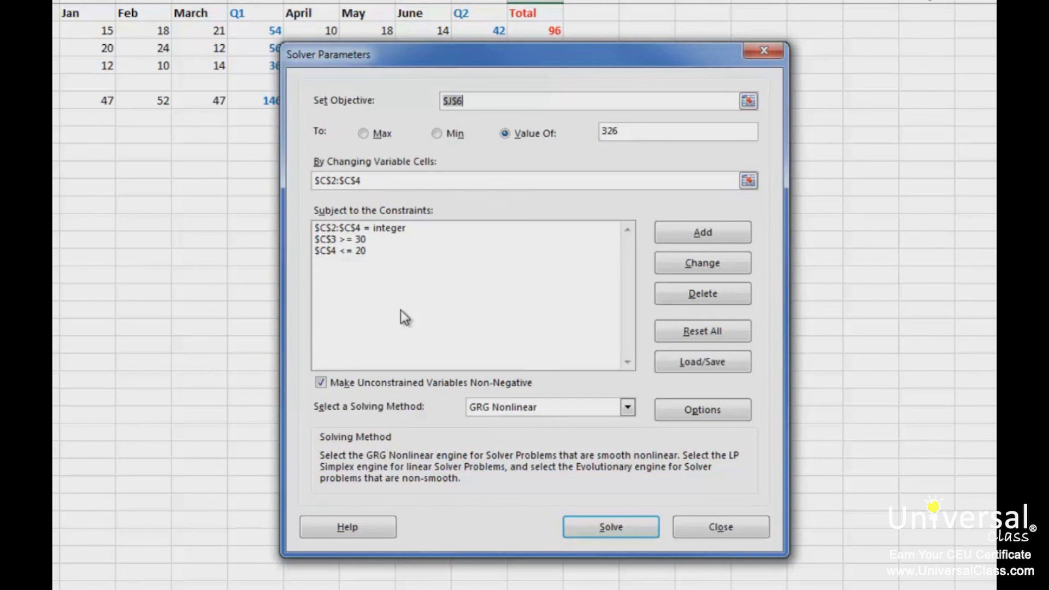
{"action": "left_click", "coordinate": [624, 526]}
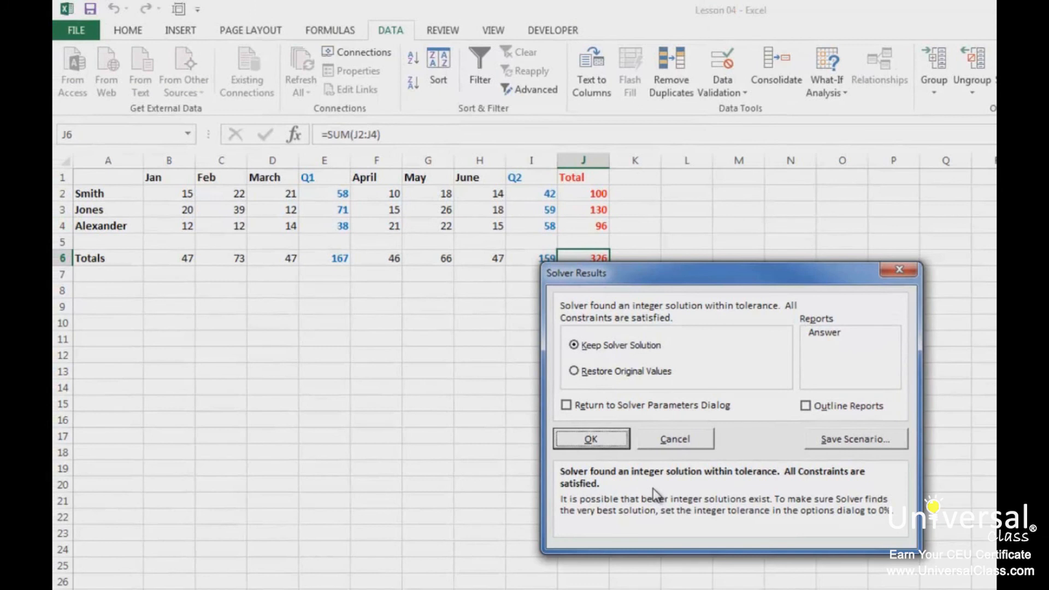
- Save the new solution as a scenario named "Constrained", then restore the original values
{"action": "left_click", "coordinate": [877, 443]}
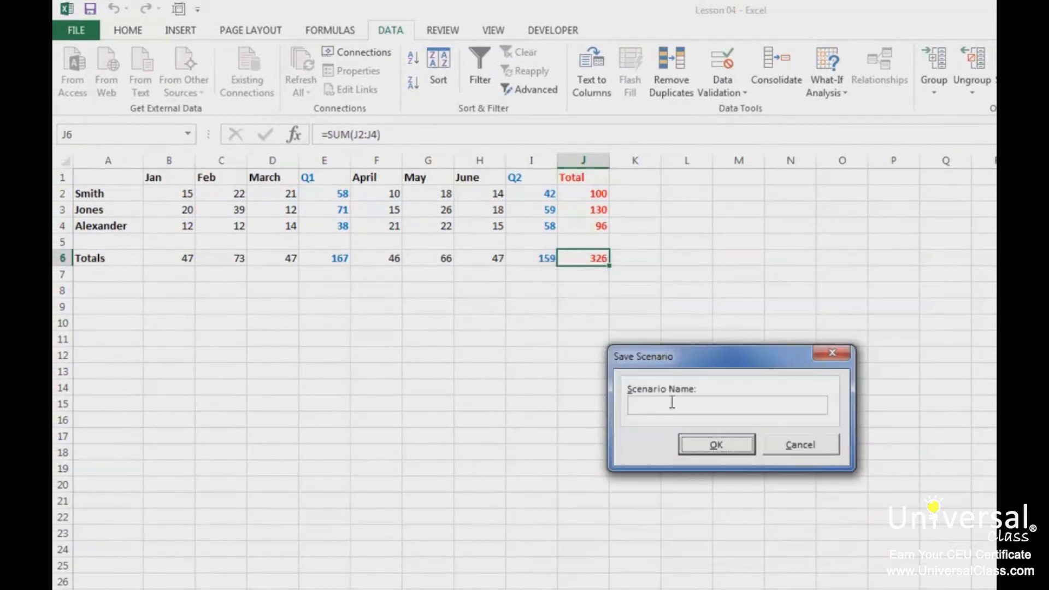
{"action": "type", "text": "Constrained"}
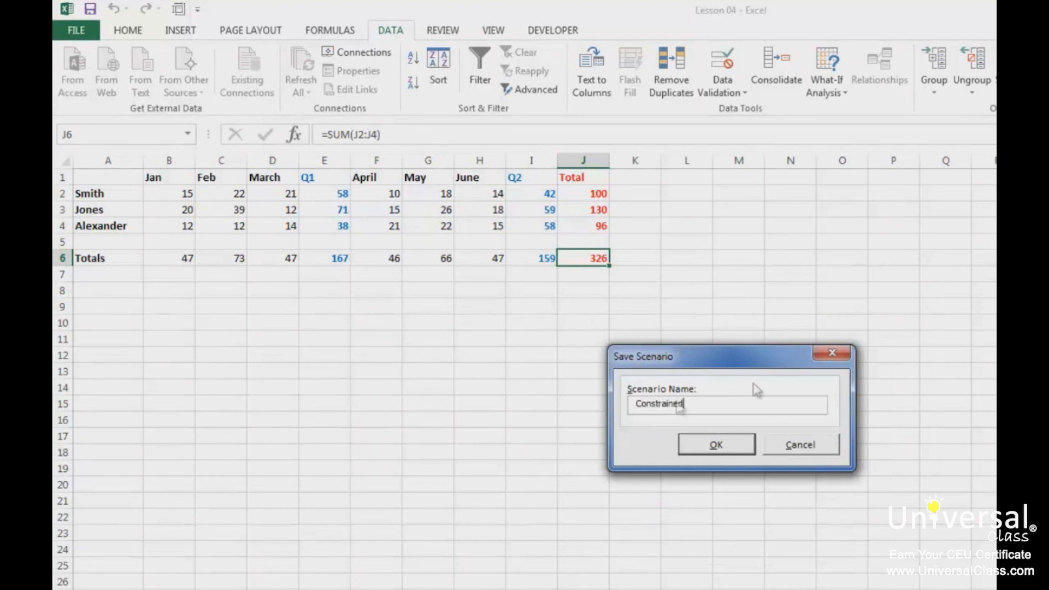
{"action": "left_click", "coordinate": [727, 445]}
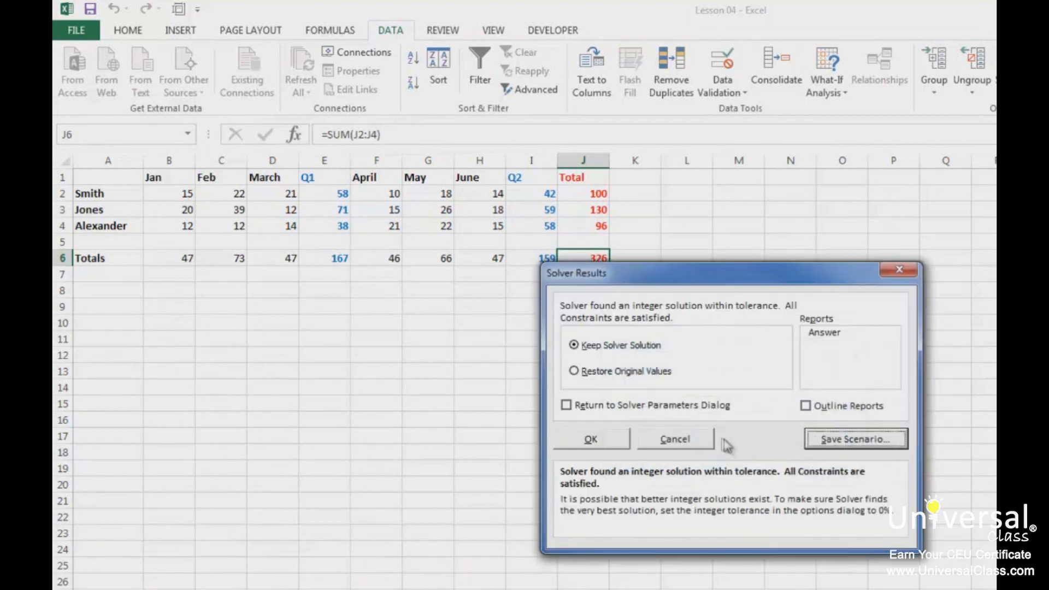
{"action": "left_click", "coordinate": [639, 373]}
{"action": "left_click", "coordinate": [591, 439]}
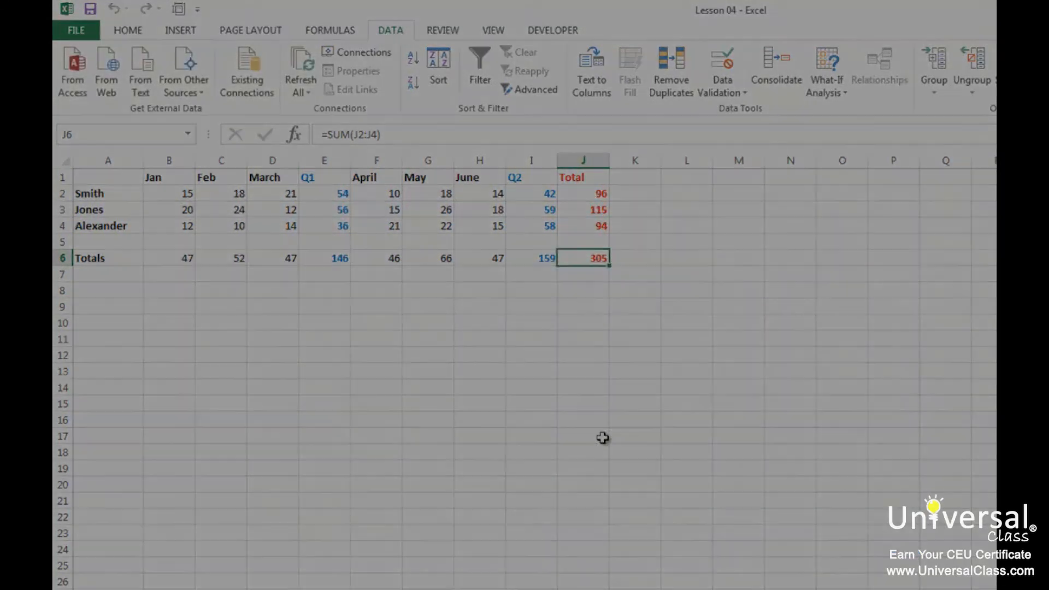